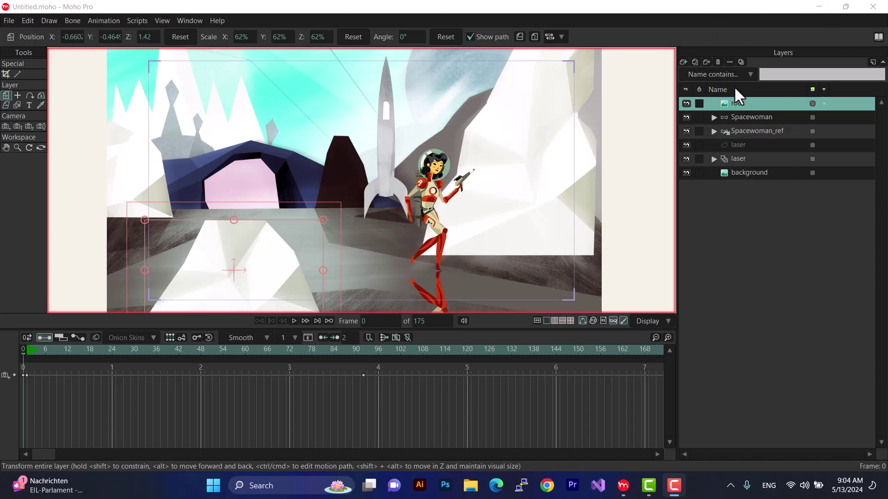
Step: Hide every layer below rock, from Spacewoman down to background, and select the rock layer
click(748, 120)
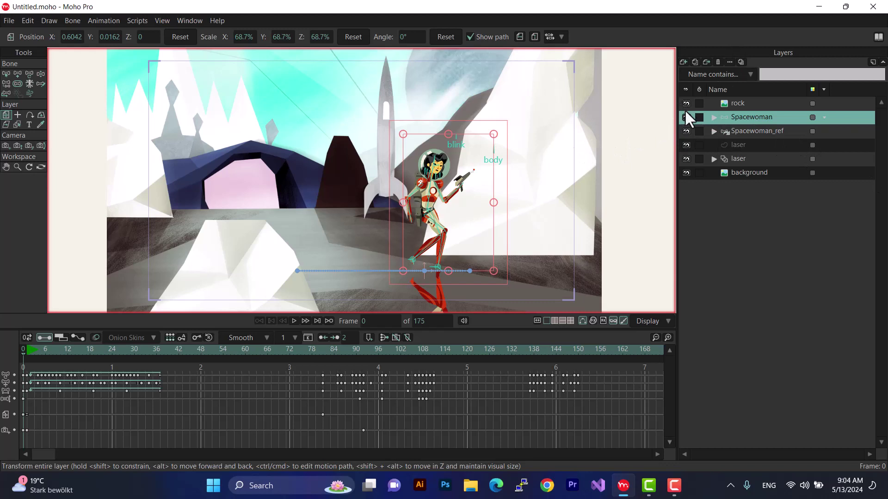
drag(687, 118, 685, 175)
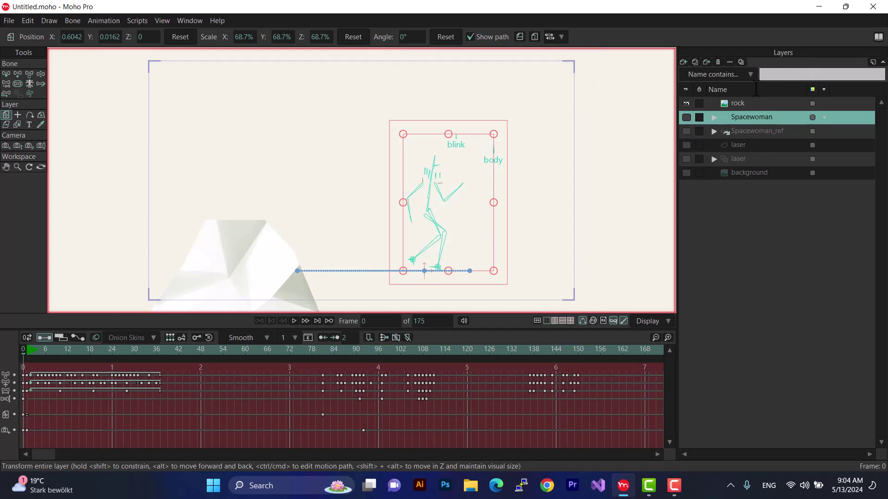
click(767, 105)
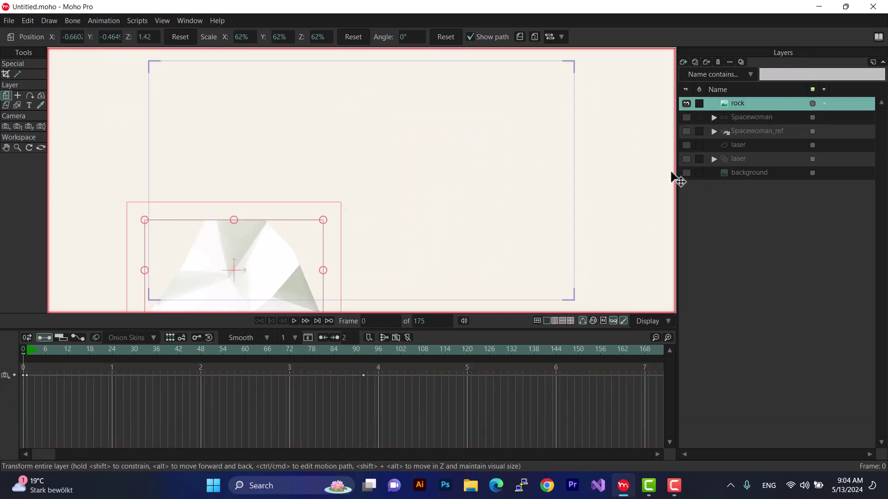
Step: Save the current layer visibility as a new layer comp named rock
click(741, 61)
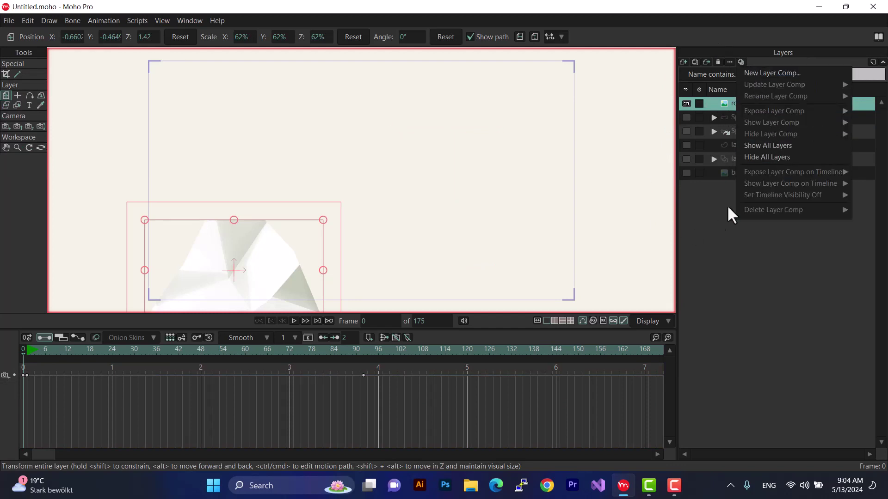
click(755, 71)
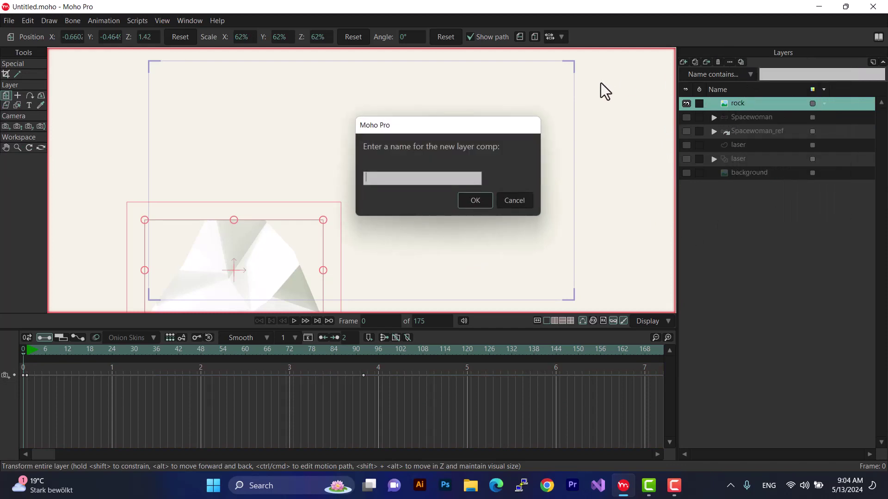
text(rock)
click(481, 199)
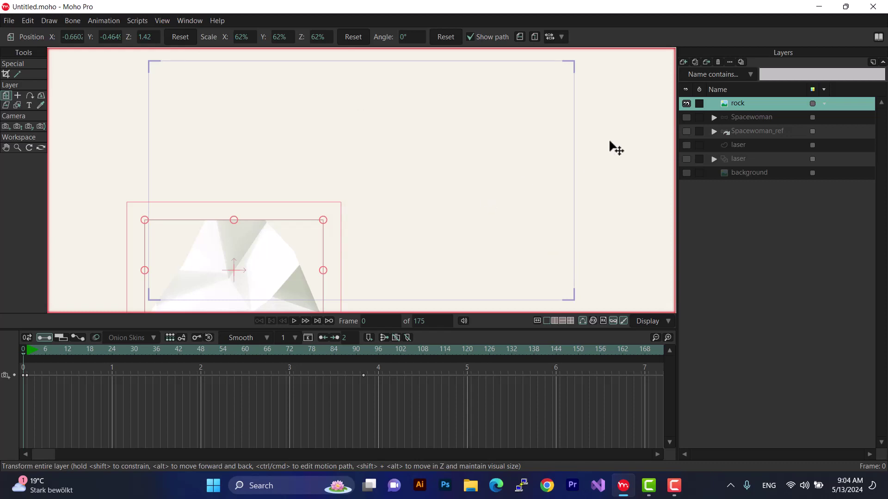
Step: Hide the rock layer, show the Spacewoman layer instead, and select it
click(686, 103)
click(686, 117)
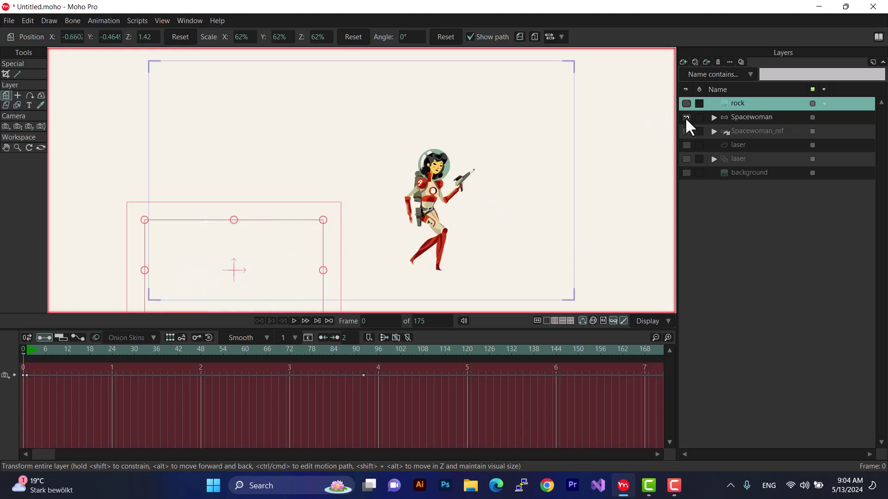
click(750, 117)
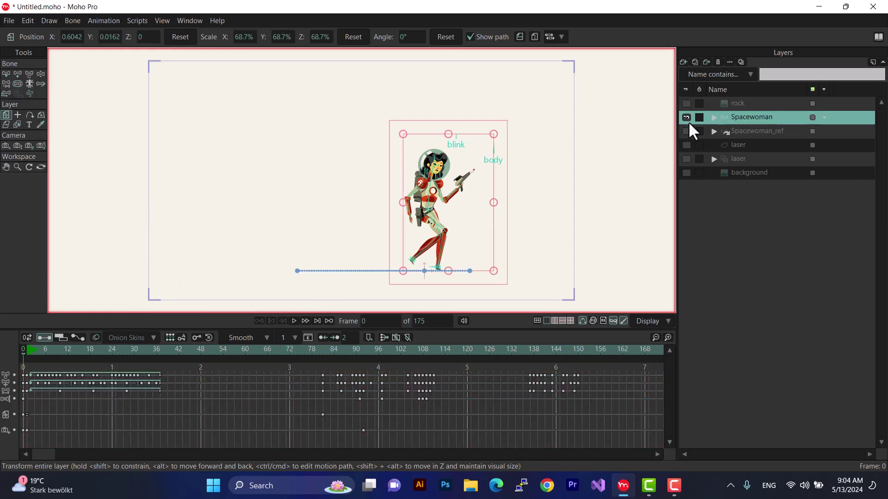
Step: Save the current layer visibility as a new layer comp named spacewoman
click(740, 62)
click(754, 73)
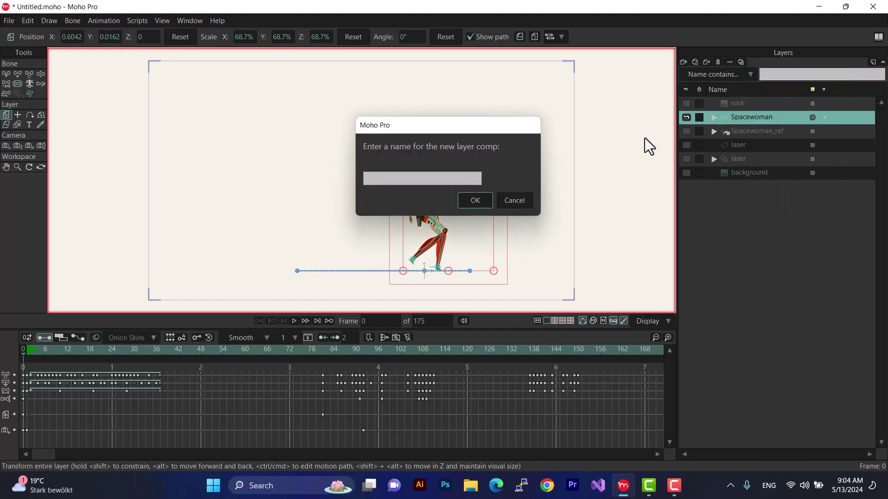
text(spacewoman)
click(466, 197)
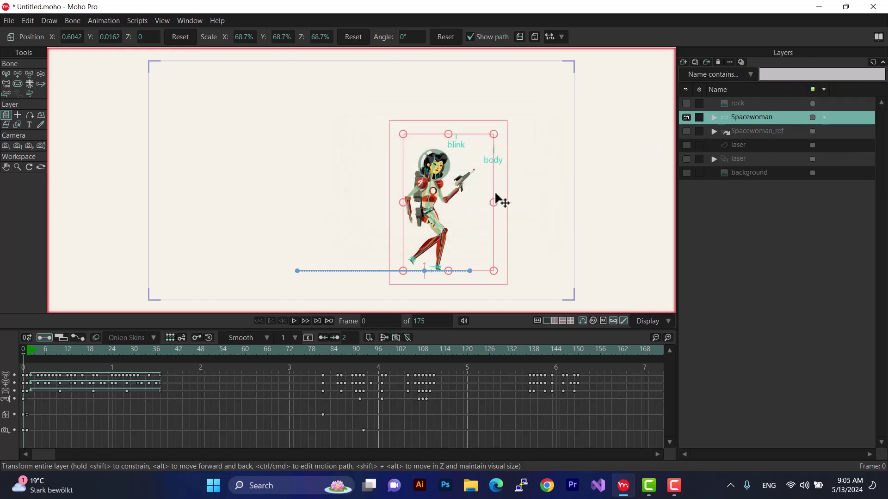
Step: Hide the Spacewoman layer, make only the background layer visible, and select it
click(686, 117)
click(685, 131)
click(684, 129)
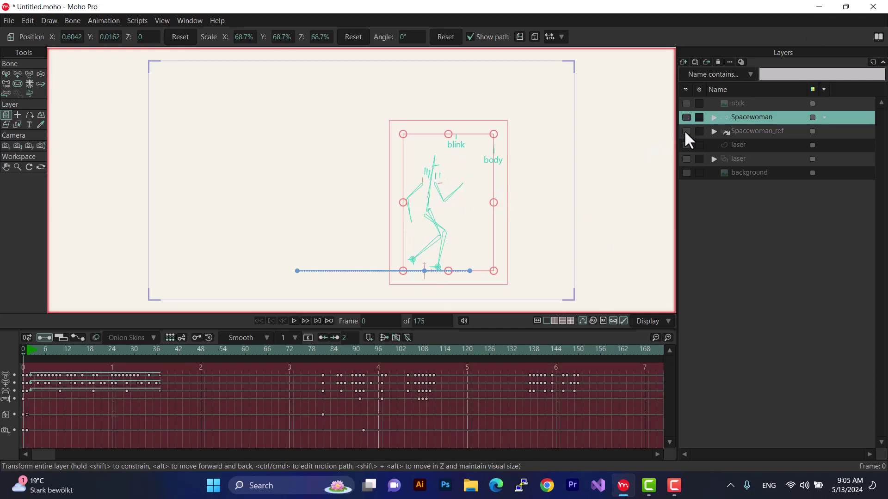
click(685, 130)
click(685, 130)
click(685, 160)
click(685, 159)
click(685, 171)
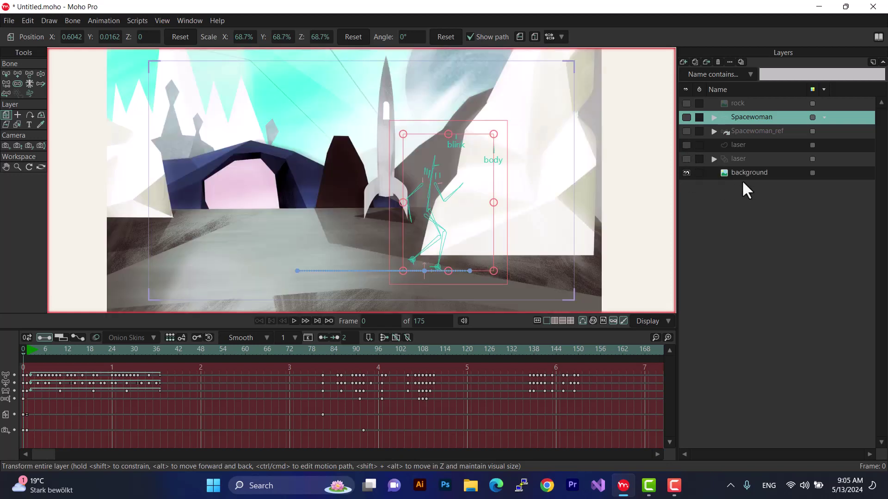
click(773, 173)
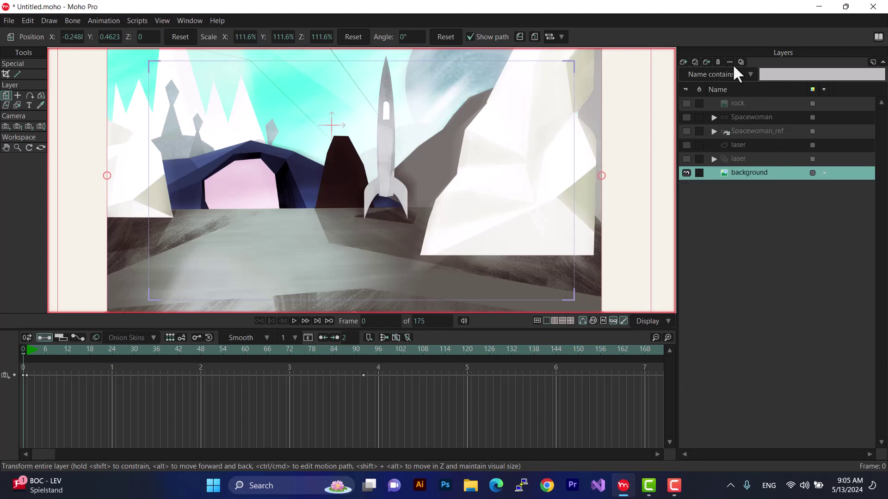
Step: Save the current layer visibility as a new layer comp named bg
click(733, 64)
click(741, 75)
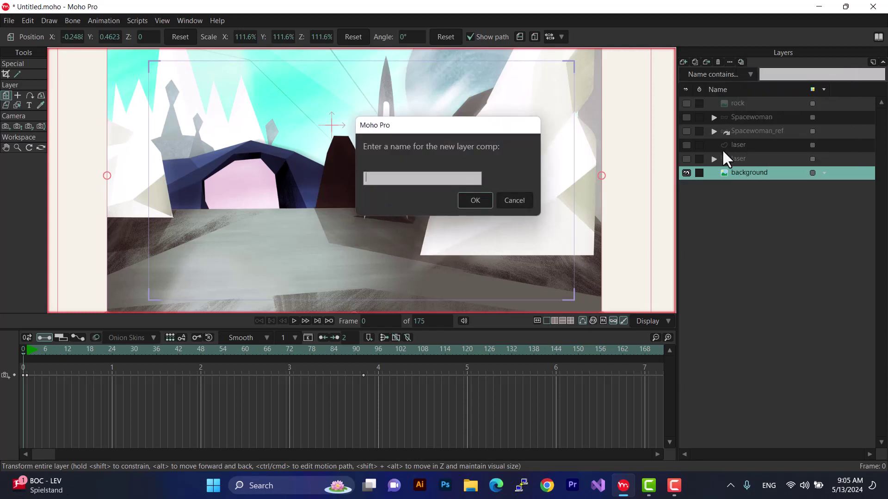
text(bh)
key(BackSpace)
text(g)
click(487, 206)
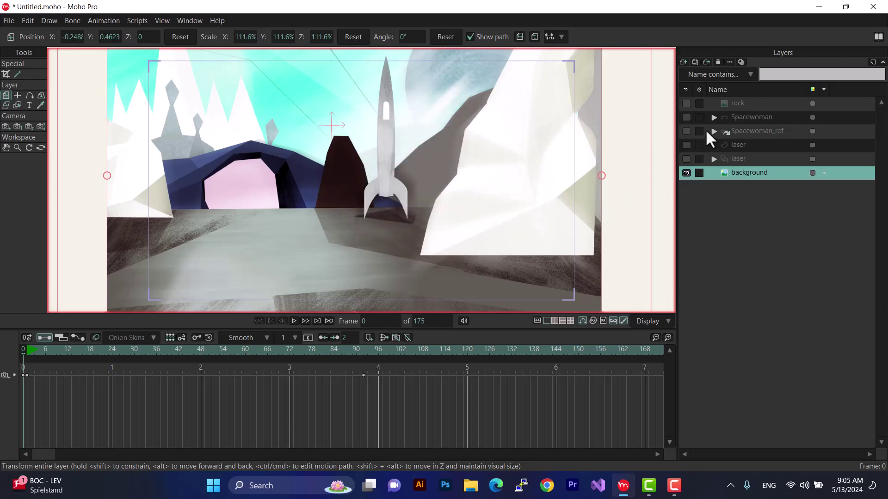
Step: Select the Spacewoman_ref layer and hide the bg layer comp
click(762, 117)
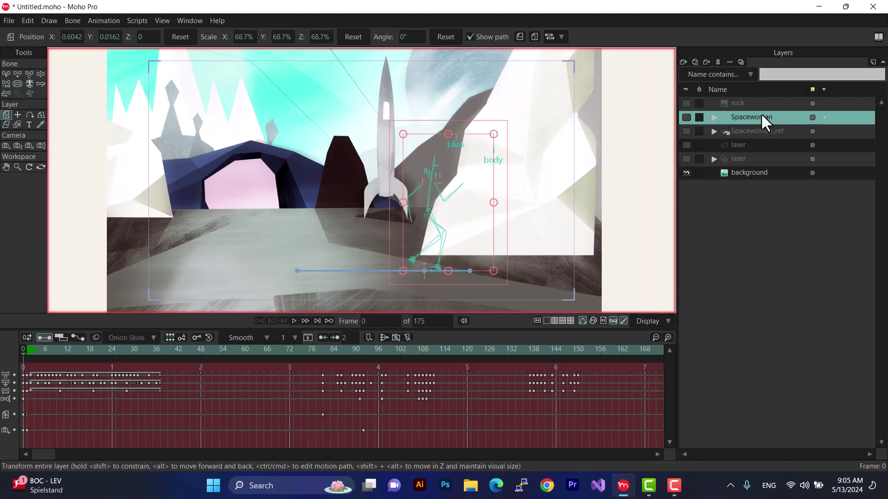
click(740, 131)
click(740, 62)
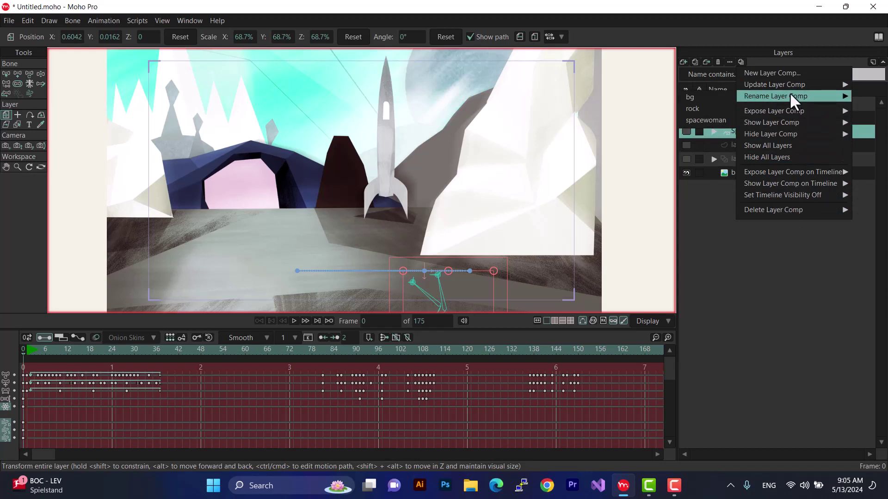
mouse_move(776, 123)
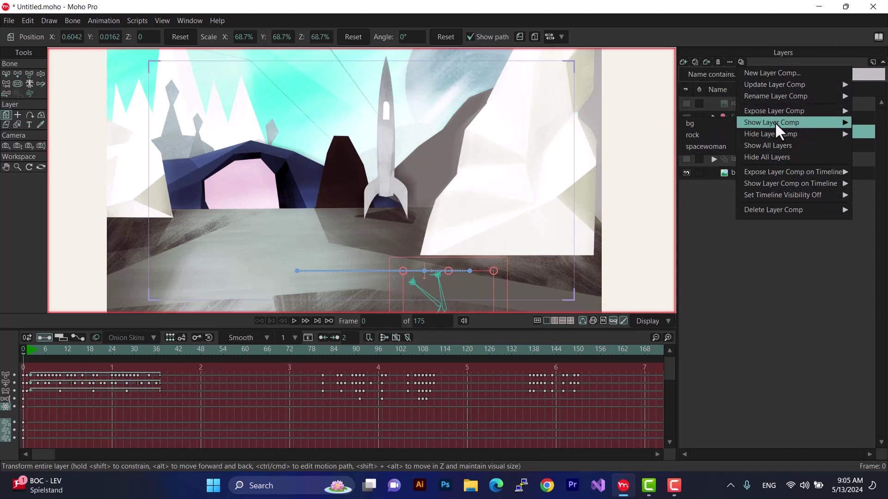
click(706, 134)
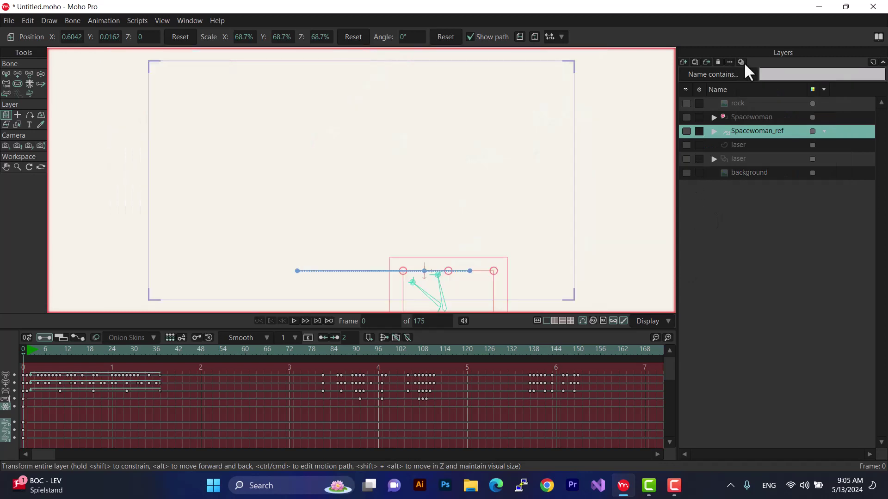
Step: Show all layers of the scene using the layer comp commands
click(741, 61)
mouse_move(778, 195)
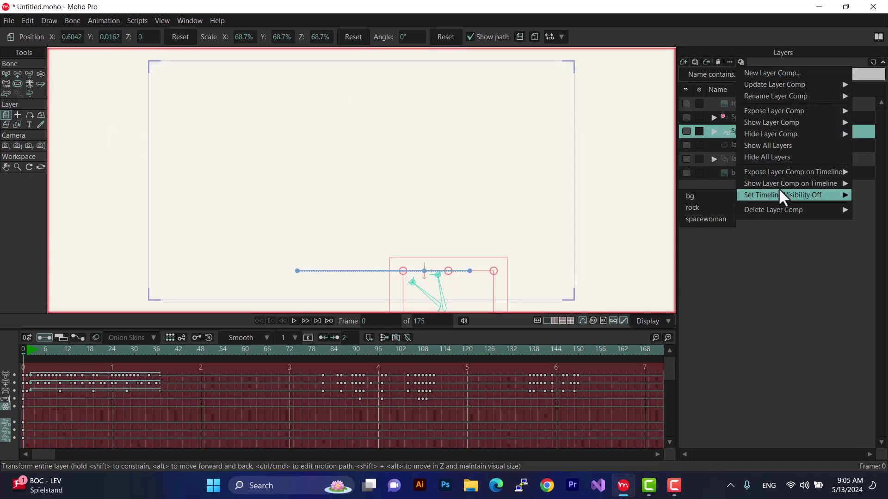
mouse_move(789, 112)
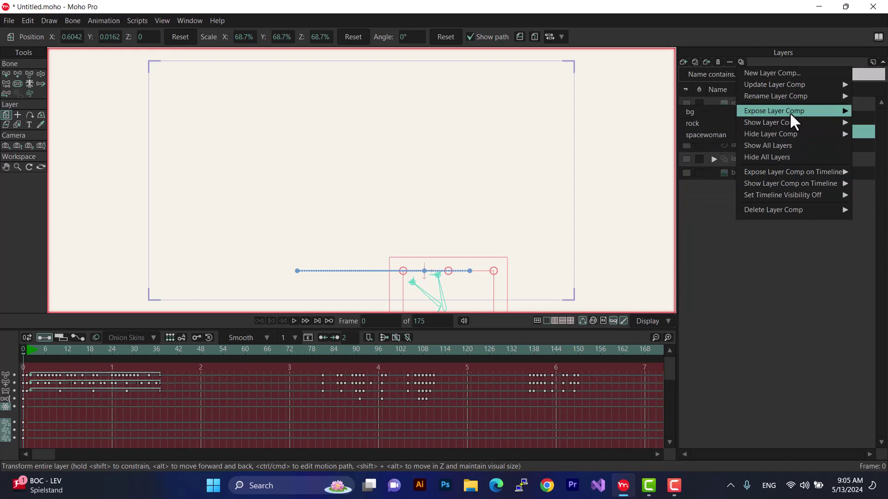
click(790, 143)
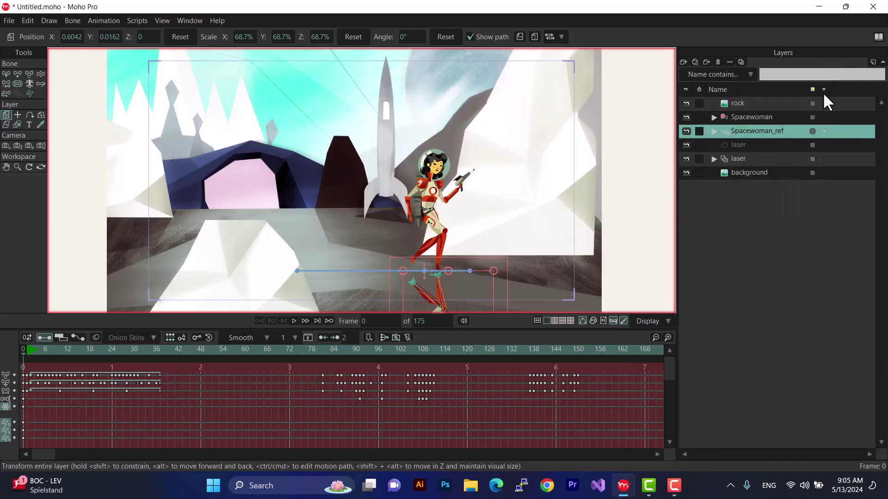
Step: Hide all layers at once, and show them all again
click(742, 61)
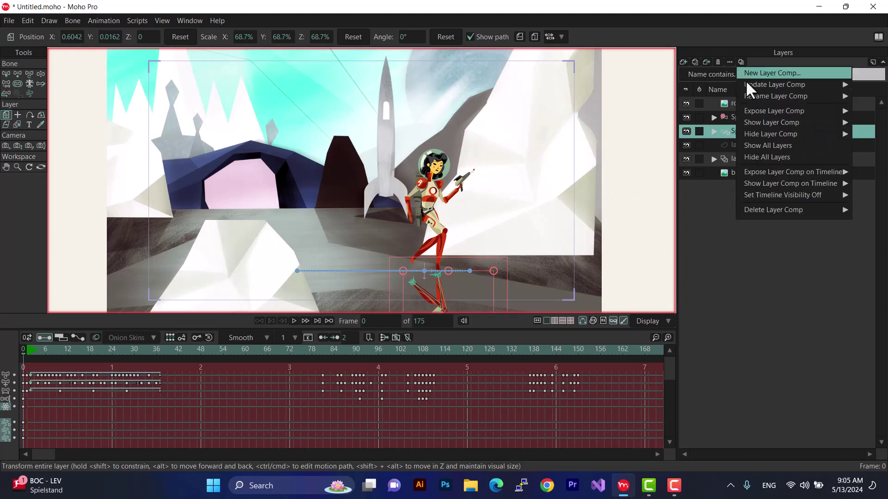
click(771, 156)
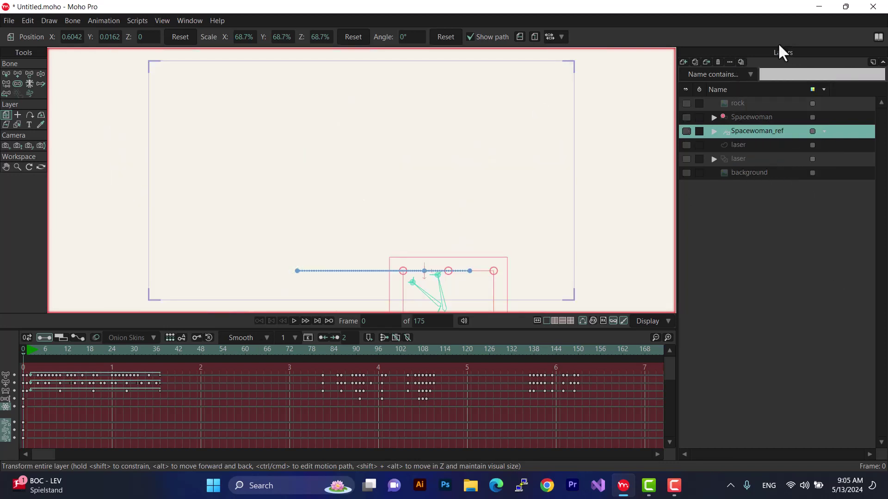
click(740, 61)
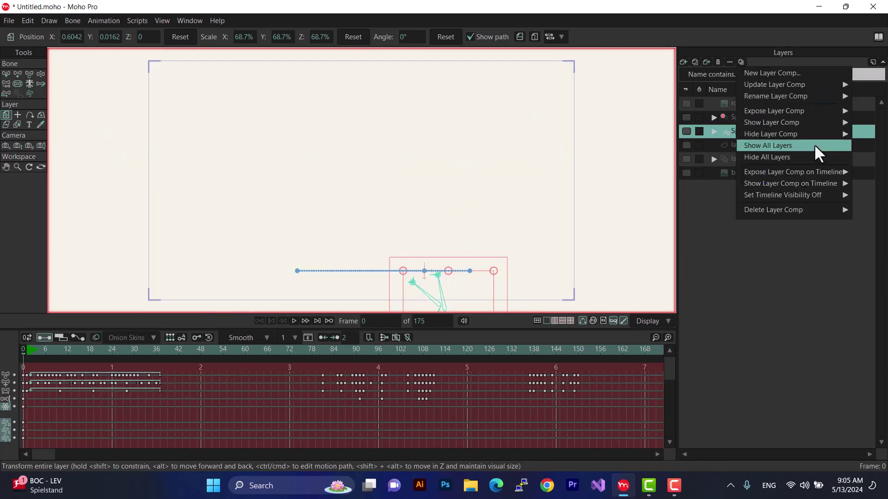
click(814, 146)
Step: Expose the bg layer comp so that only its layer is visible
click(741, 62)
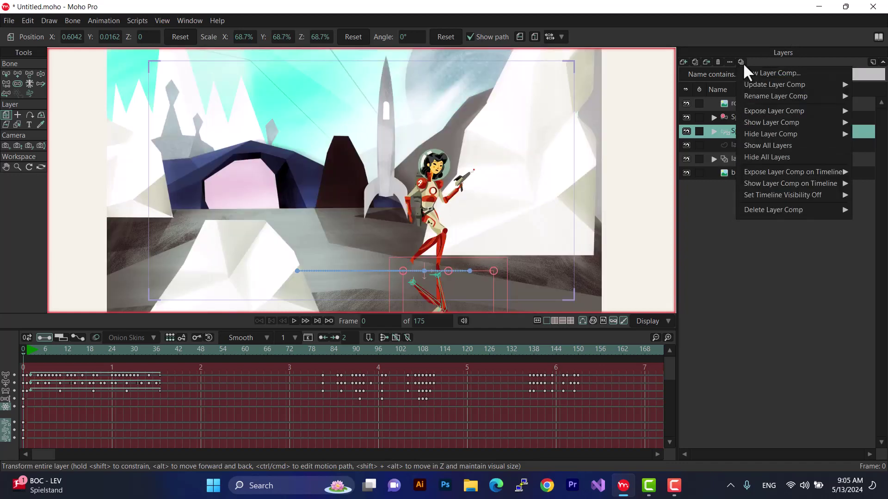
mouse_move(759, 110)
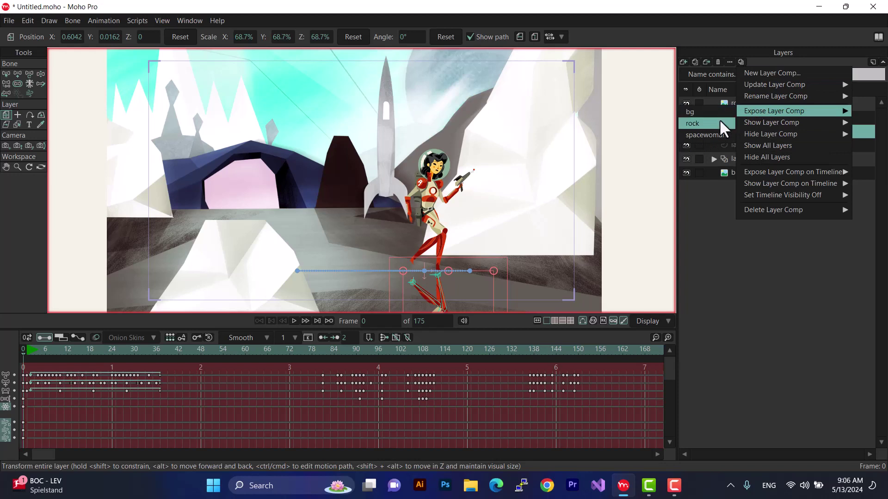
click(702, 114)
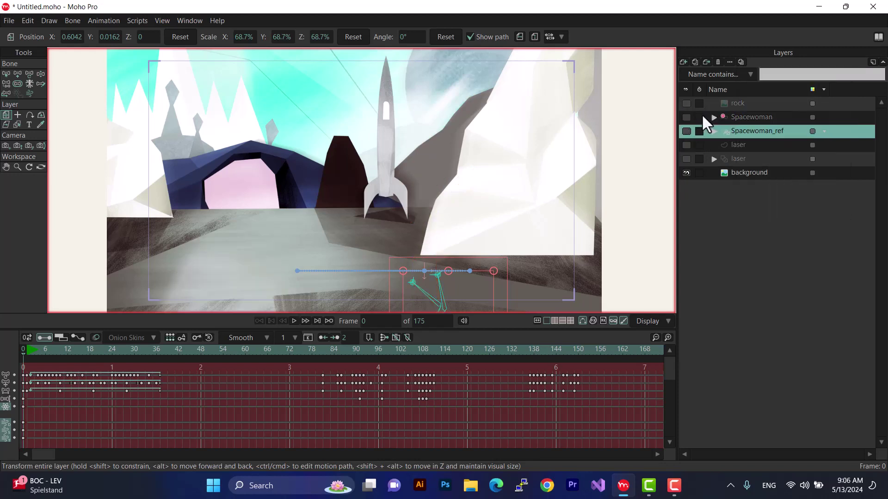
Step: Switch the visible layers to the rock layer comp by exposing it
click(741, 62)
mouse_move(765, 112)
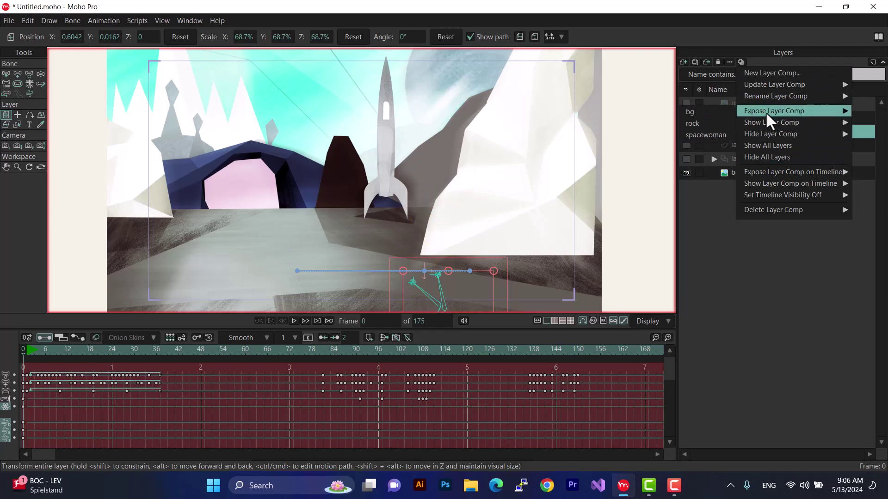
click(696, 122)
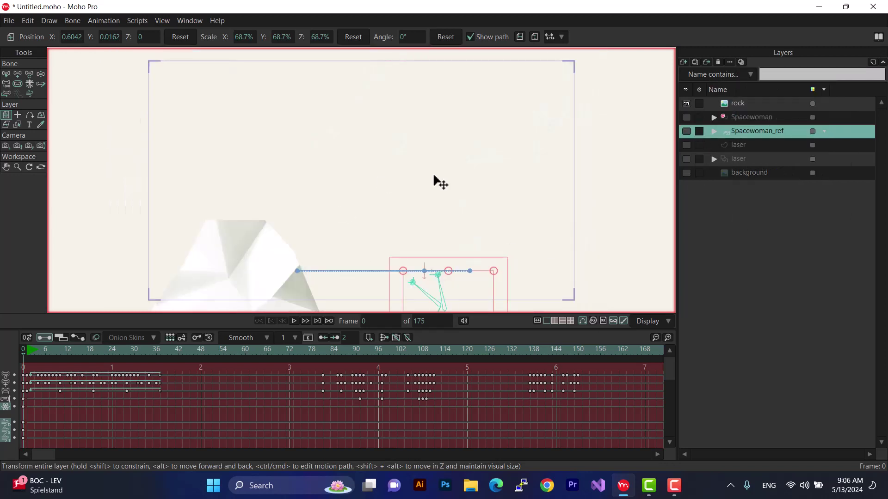
Step: Expose the spacewoman layer comp so that only the character's layer is visible
click(741, 62)
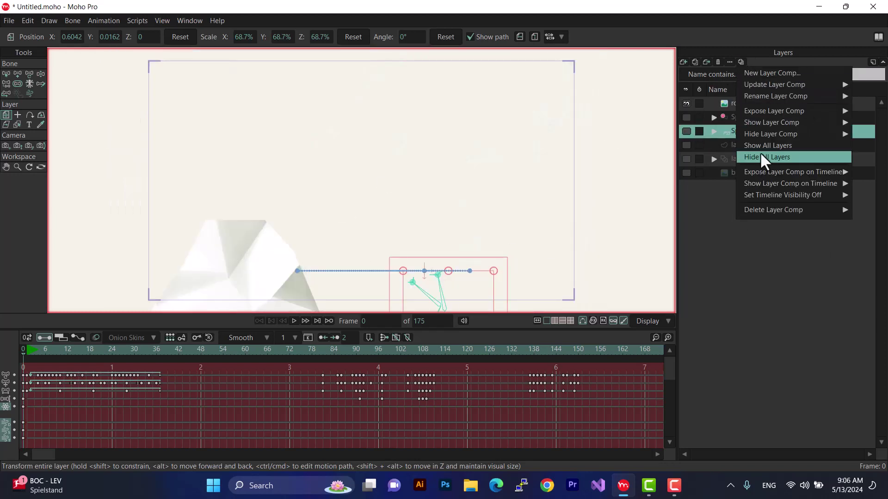
mouse_move(764, 122)
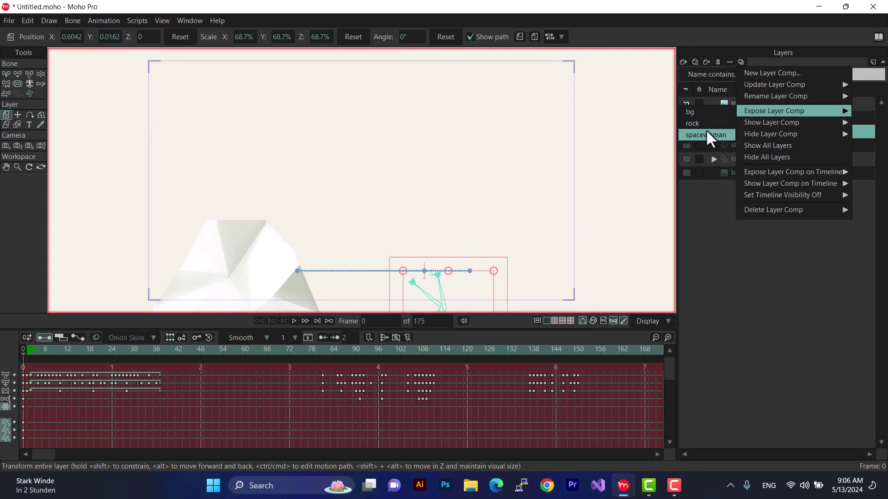
click(703, 132)
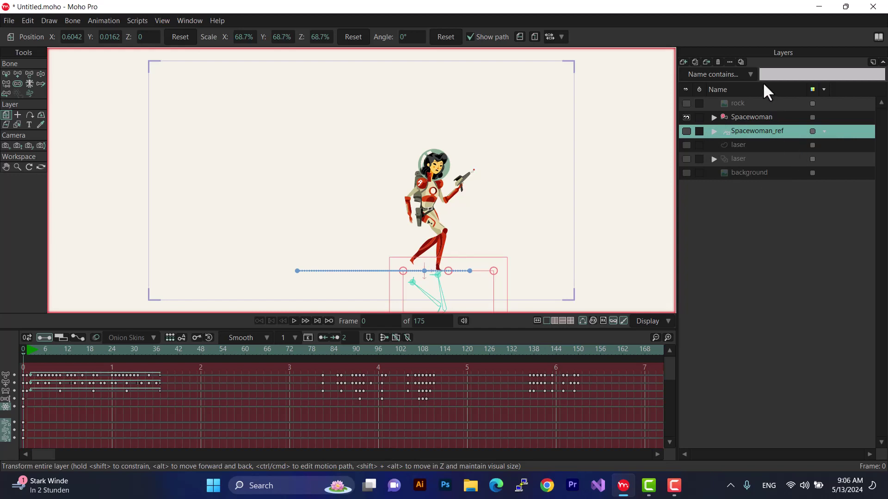
Step: Show the rock and bg layer comps in addition to the spacewoman layer that is already visible
click(741, 62)
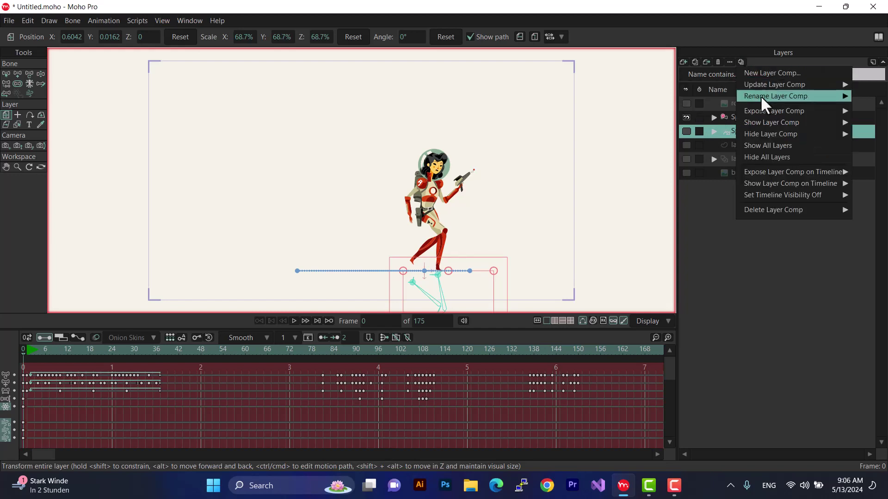
mouse_move(770, 113)
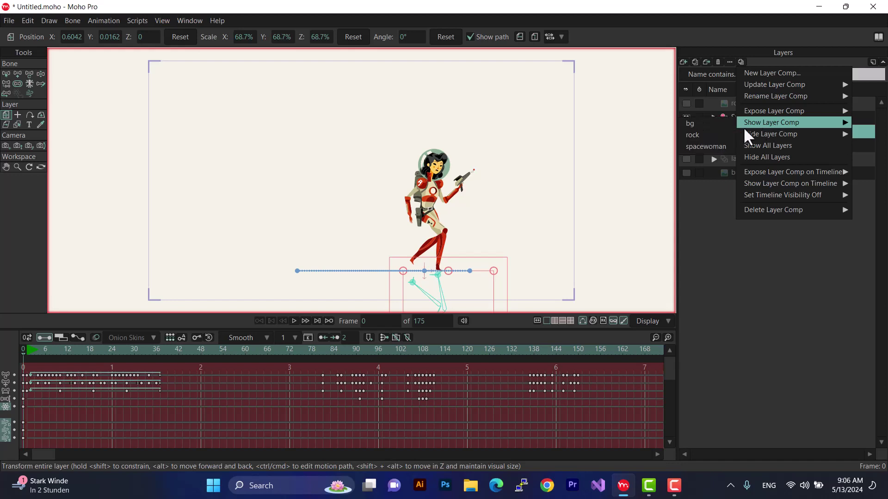
click(709, 134)
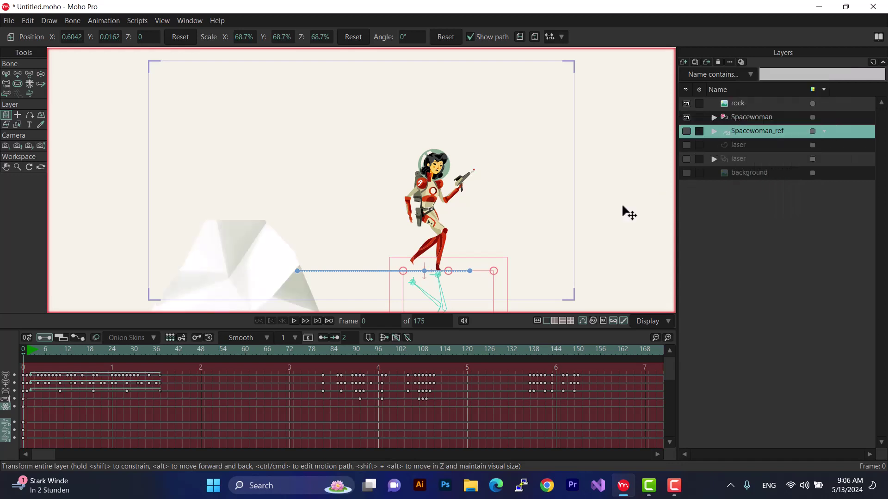
click(737, 60)
mouse_move(786, 120)
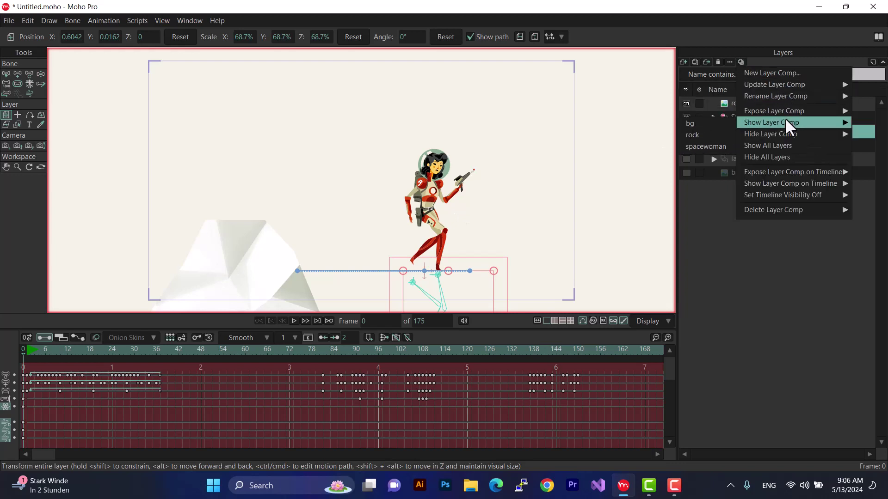
click(688, 122)
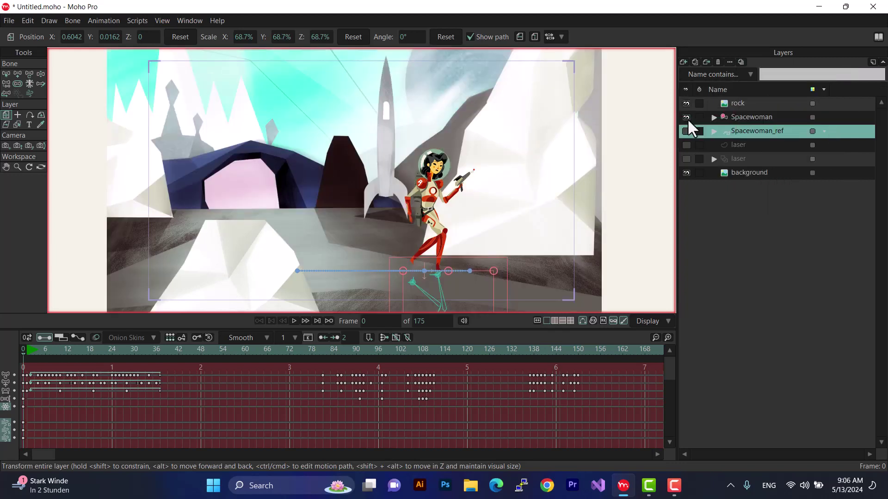
Step: Hide all layers in the scene at once, and show them all again
click(741, 60)
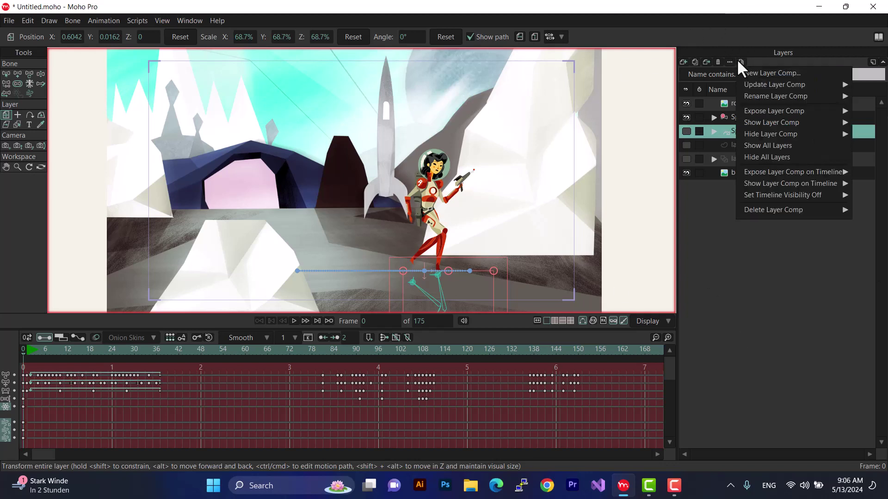
mouse_move(790, 123)
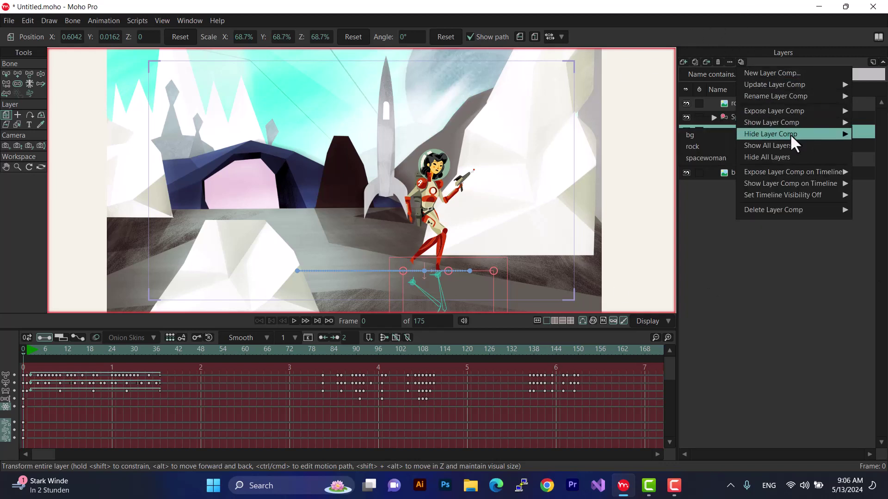
click(792, 156)
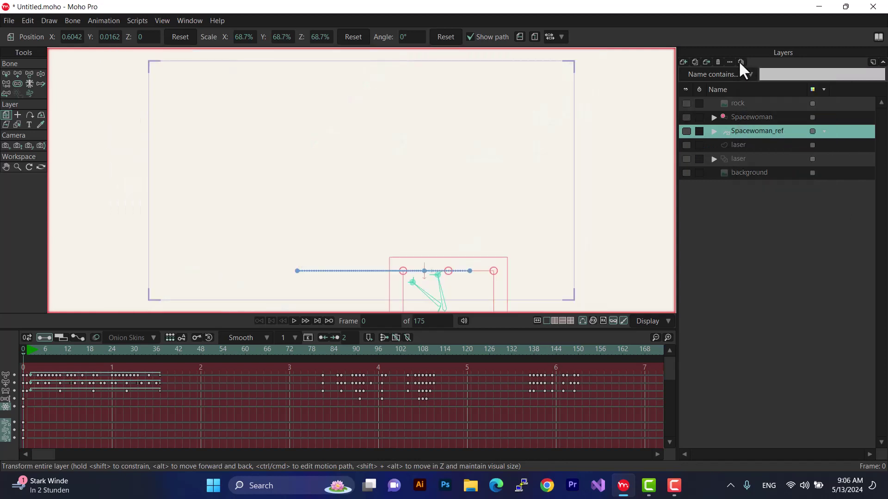
click(739, 62)
mouse_move(772, 133)
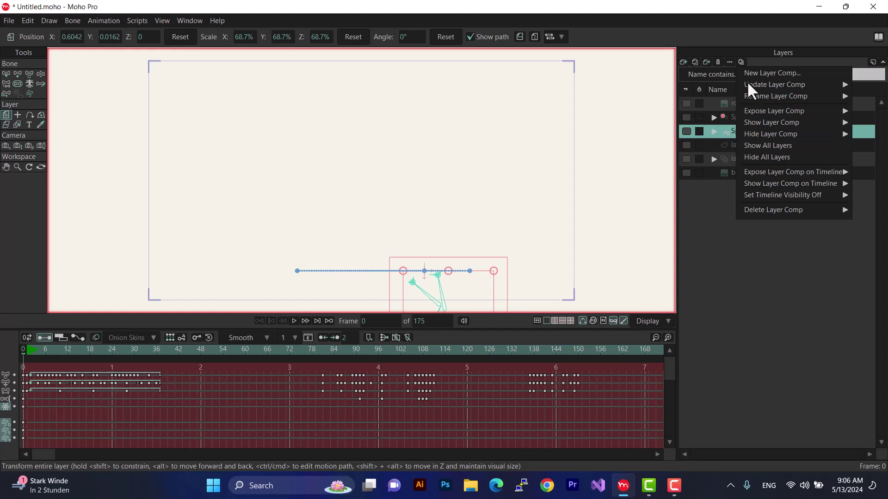
Step: Hide the bg layer comp and the rock layer comp while leaving the other layers switched on
click(740, 62)
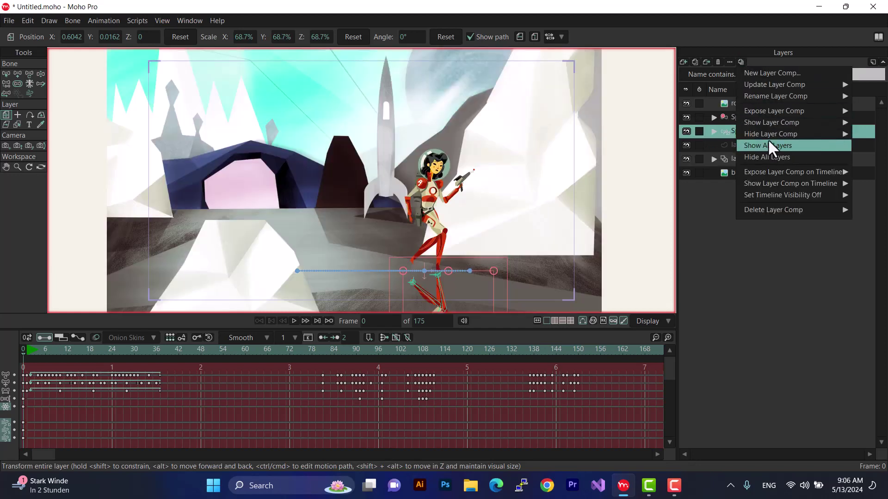
mouse_move(769, 139)
click(702, 134)
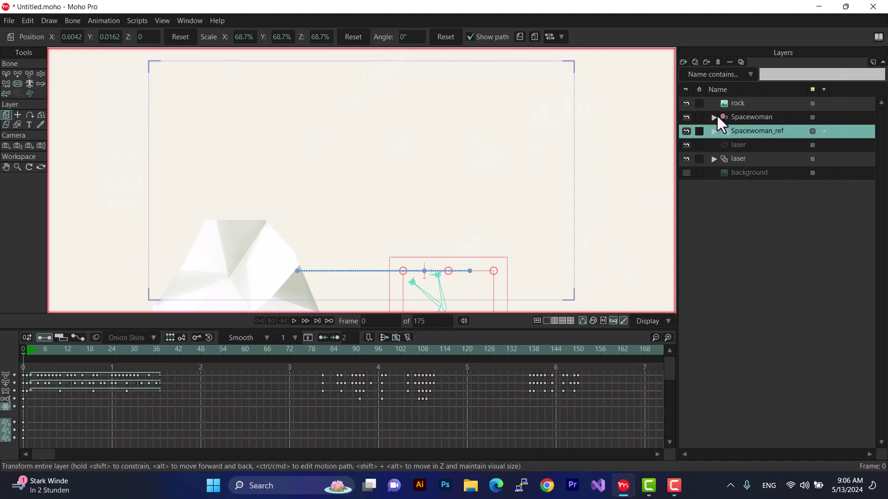
click(732, 63)
click(582, 11)
click(741, 62)
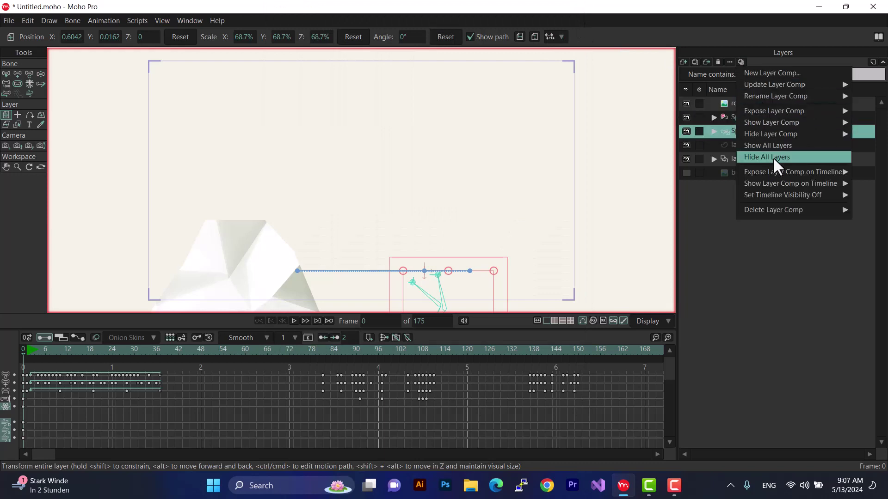
mouse_move(764, 132)
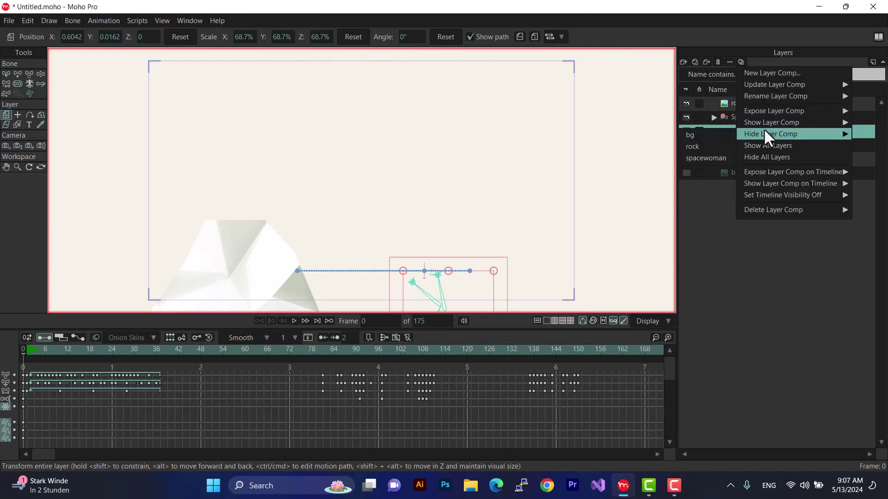
click(705, 149)
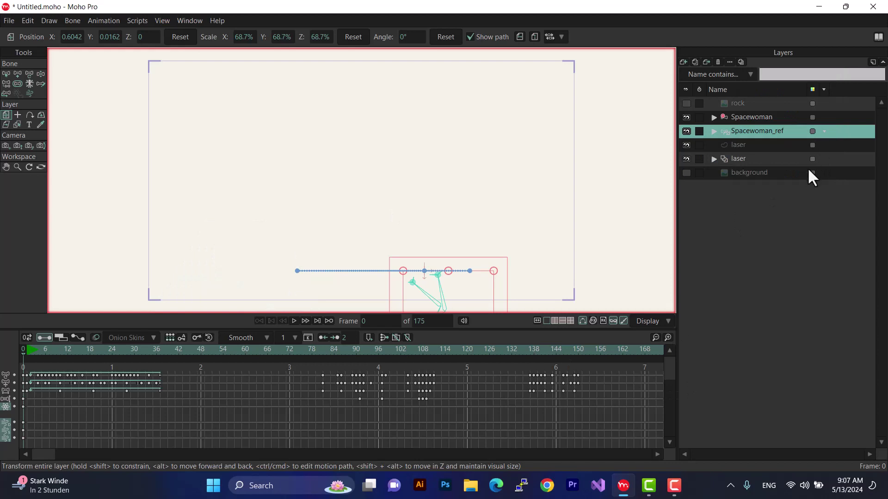
Step: Select the Spacewoman bone layer and make all layers in the scene visible
click(748, 121)
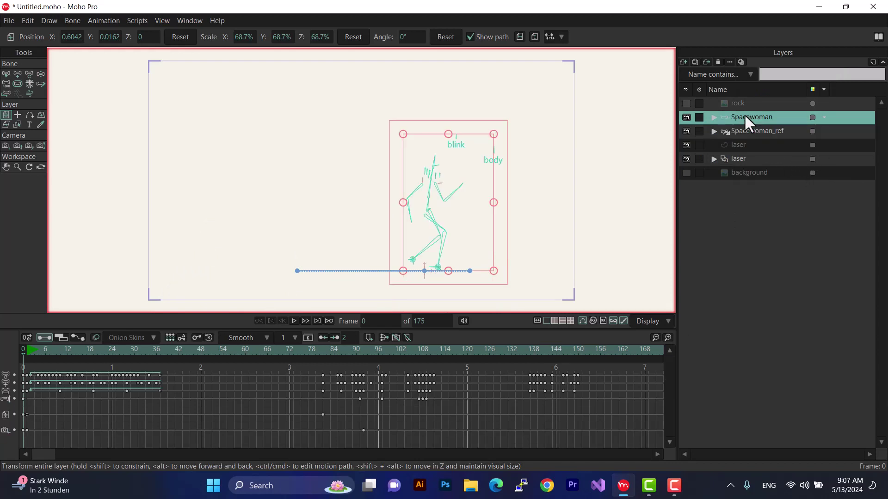
click(741, 62)
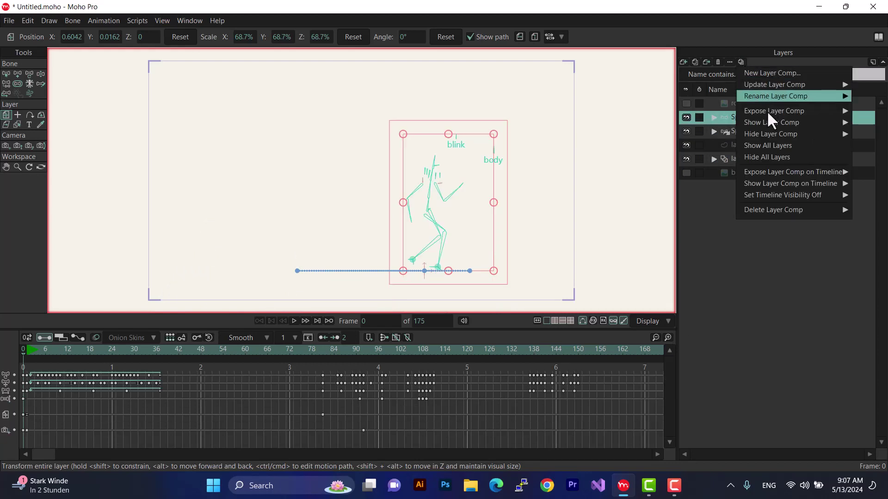
click(775, 146)
Step: Expose the spacewoman layer comp on the timeline, and show the rock layer comp on the timeline as well
click(740, 62)
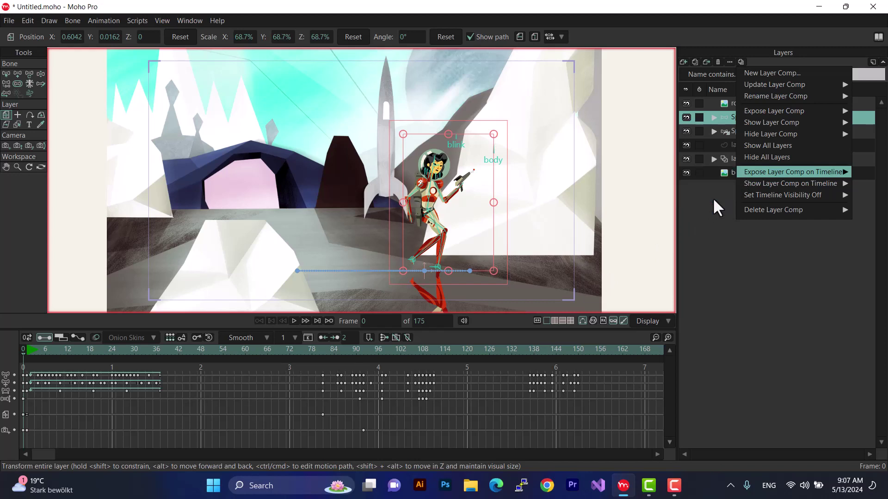
click(712, 198)
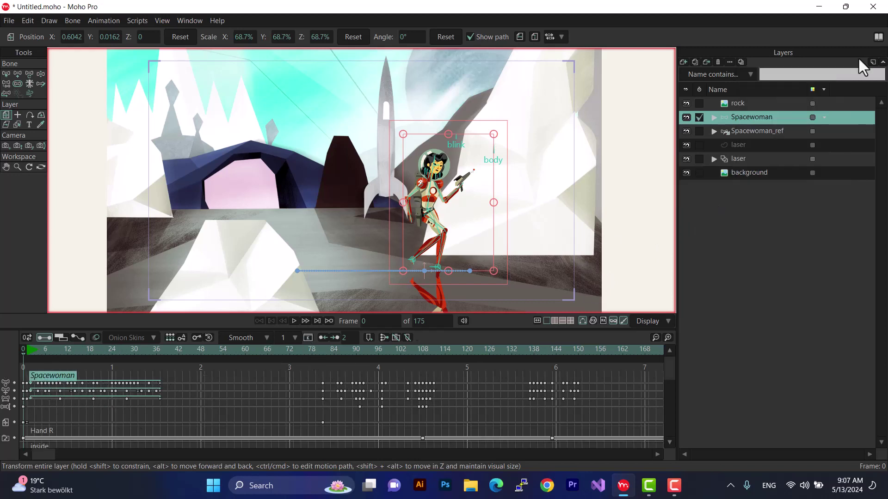
click(738, 65)
mouse_move(773, 187)
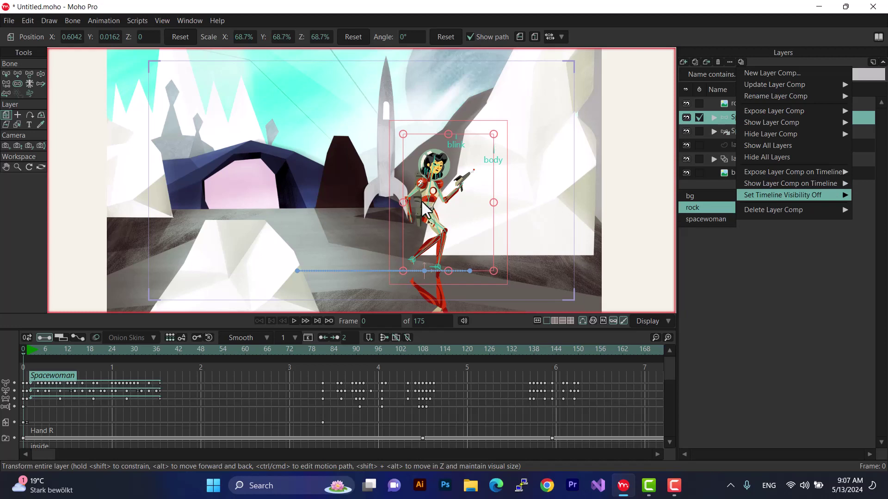
mouse_move(792, 212)
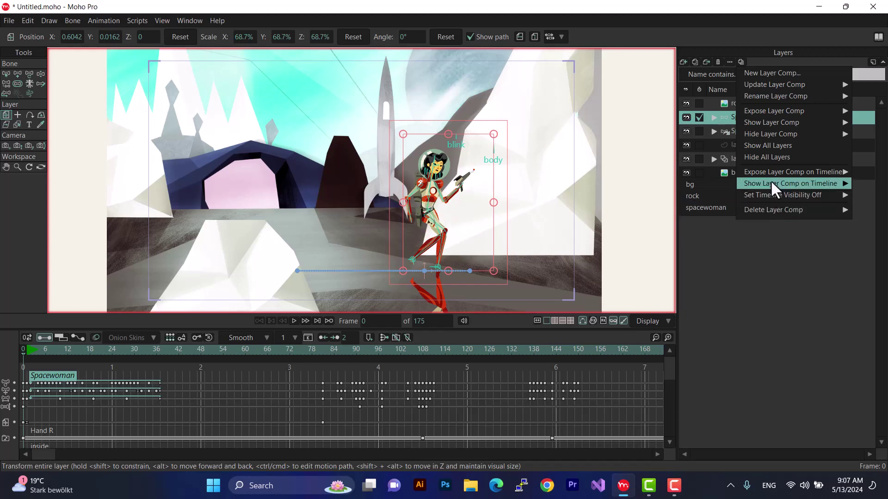
click(716, 196)
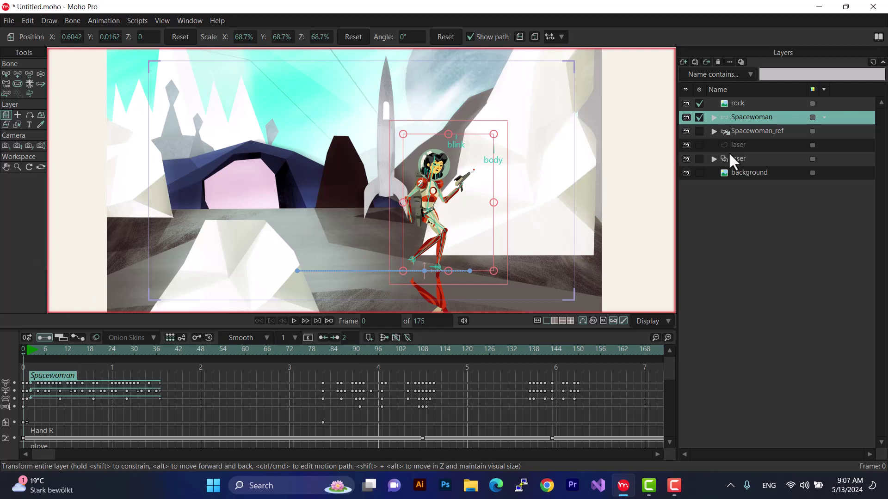
Step: Set timeline visibility off for the spacewoman layer comp
click(741, 60)
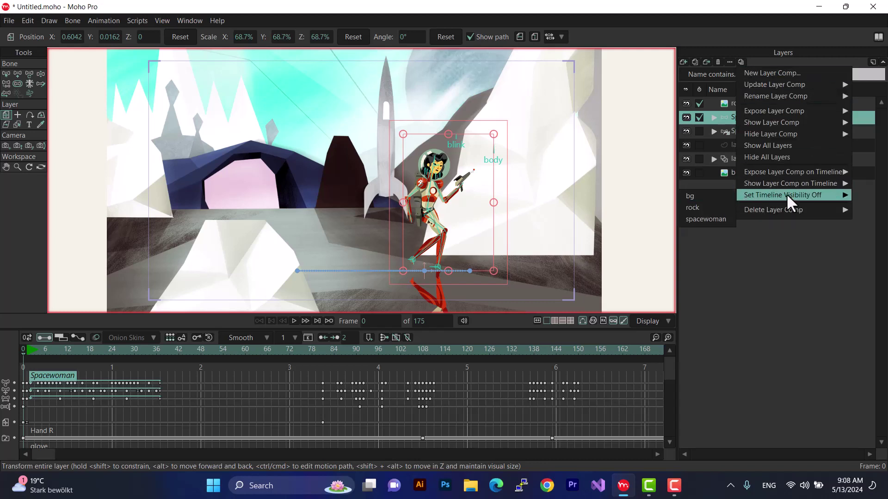
click(723, 222)
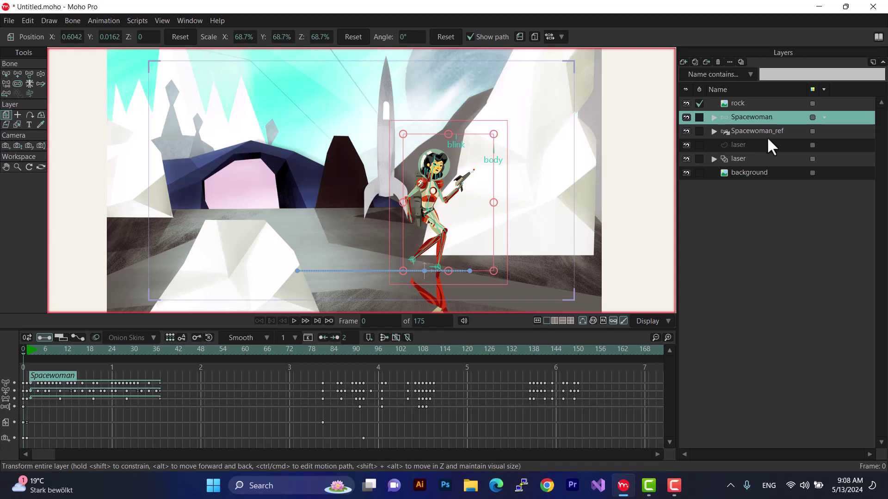
double_click(759, 122)
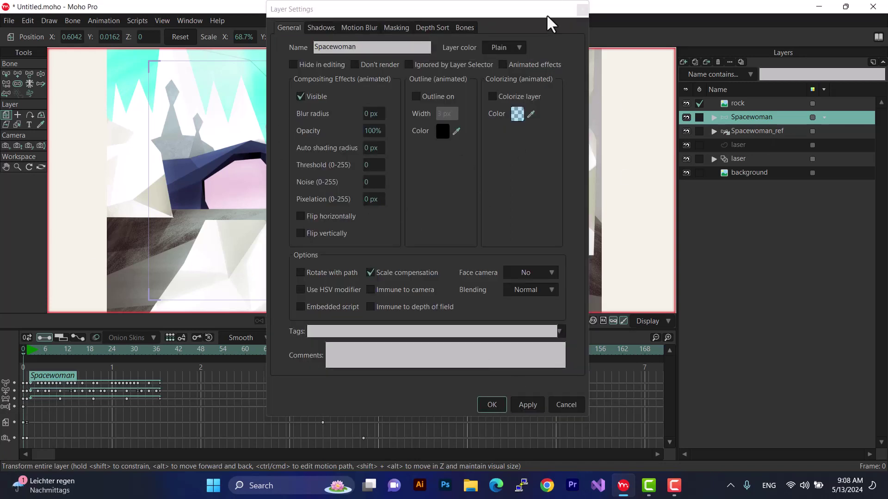
click(582, 9)
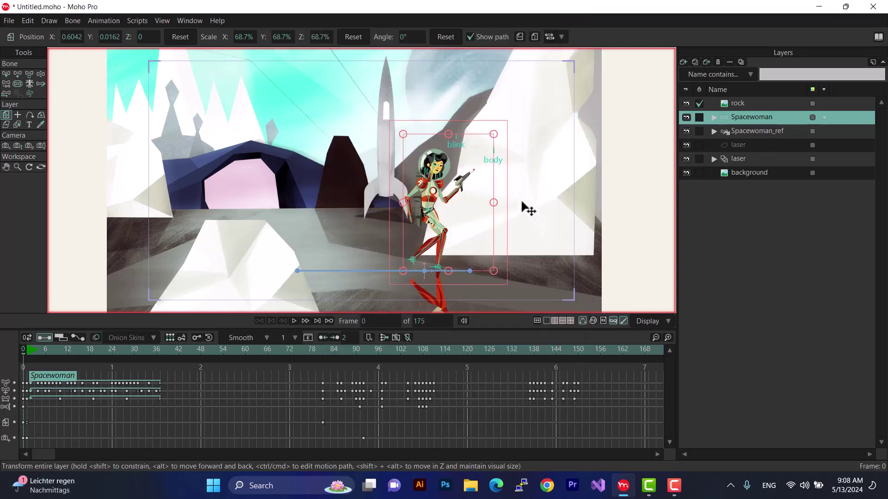
click(739, 61)
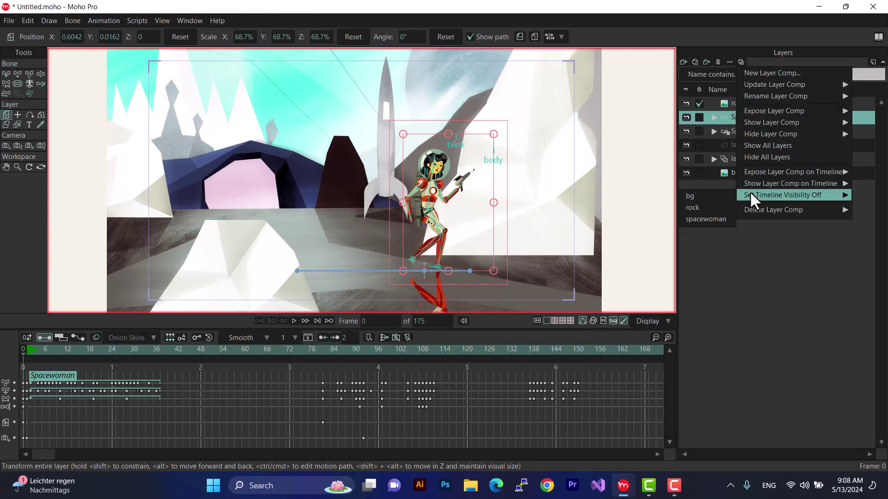
mouse_move(750, 214)
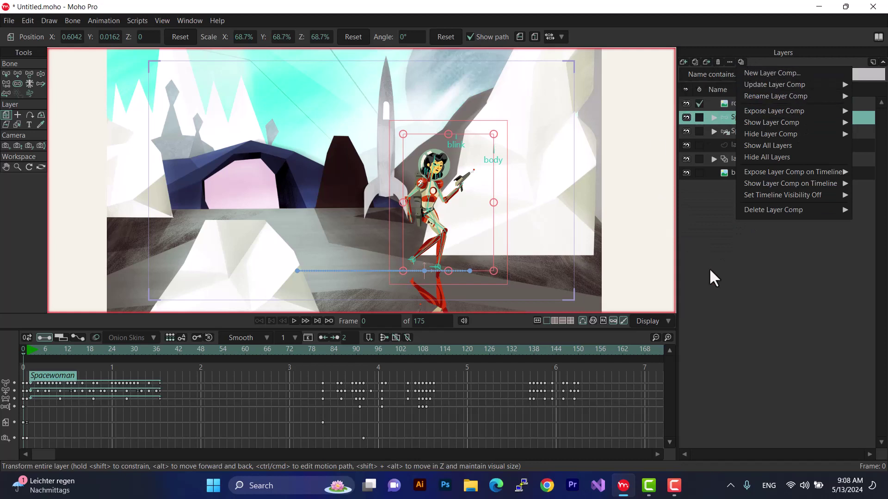
click(807, 311)
click(742, 62)
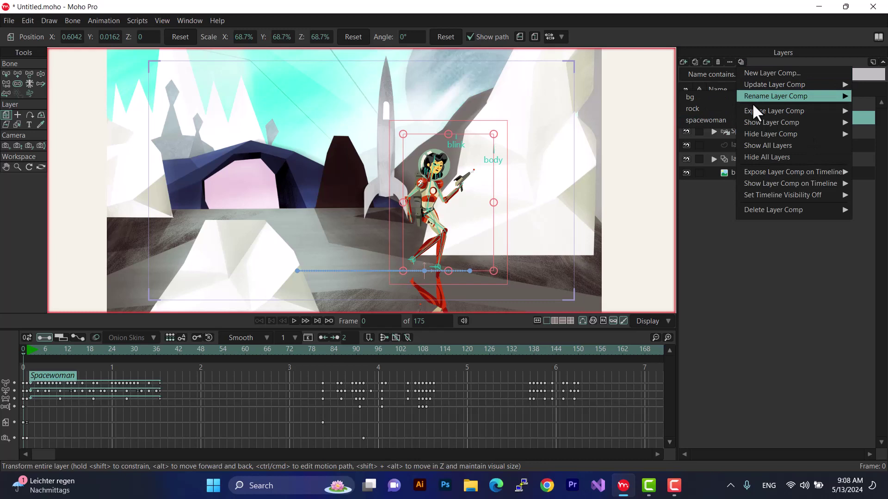
click(741, 61)
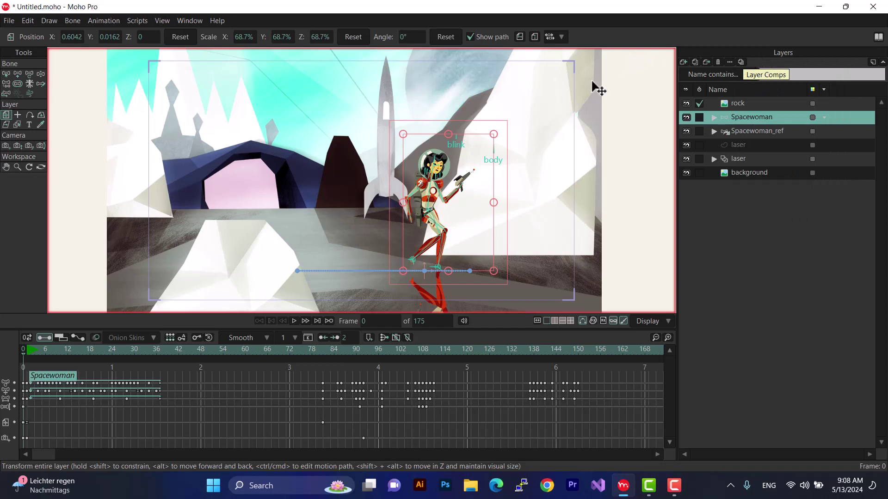
key(F10)
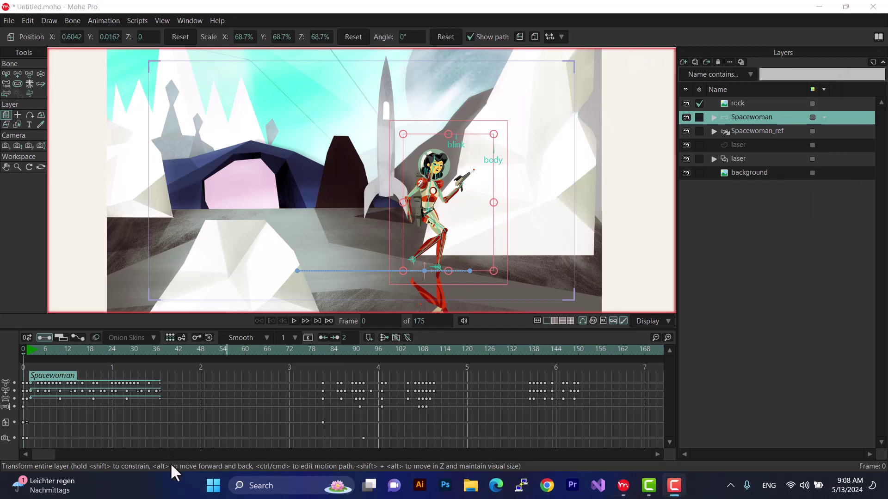